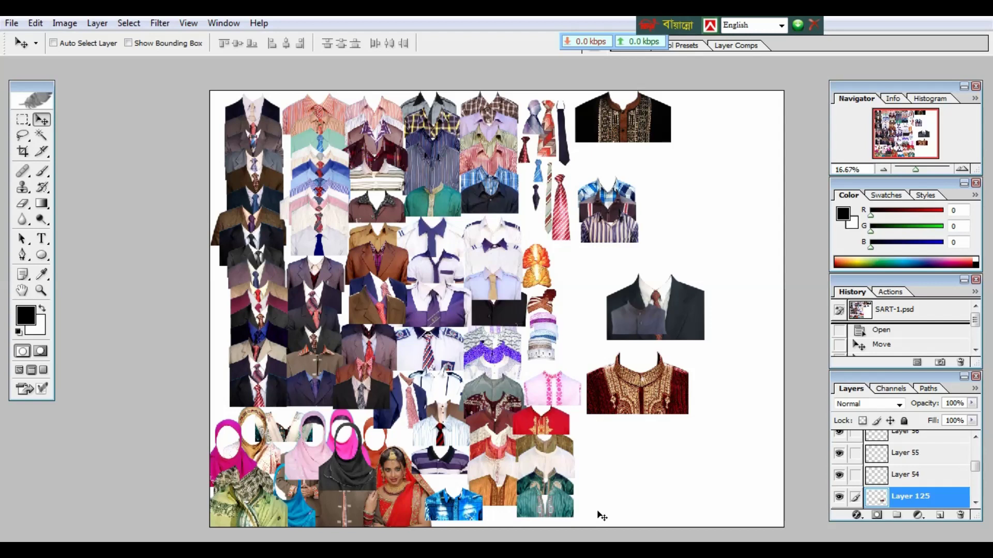
Drag the embroidered sherwani and dark suit jacket onto the collage, then exit full-screen view.
left_click_drag(624, 427, 462, 295)
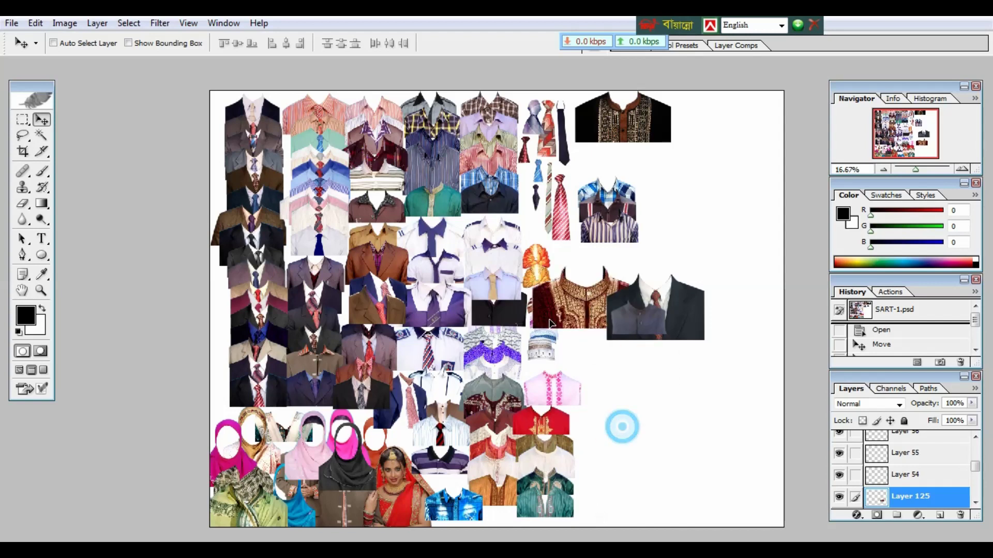
left_click(681, 313)
left_click(704, 317)
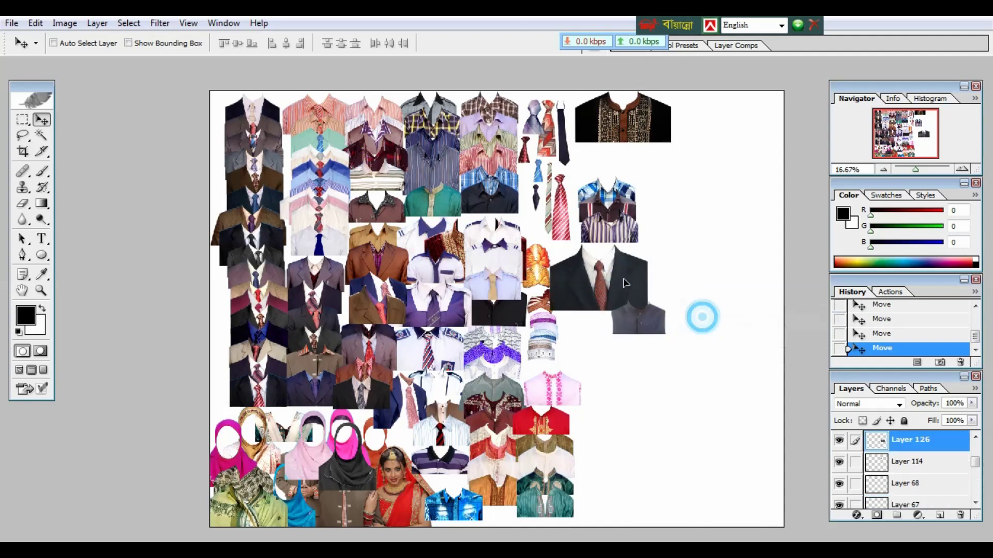
mouse_move(700, 314)
left_mouse_down()
mouse_move(541, 266)
mouse_move(496, 331)
left_mouse_up()
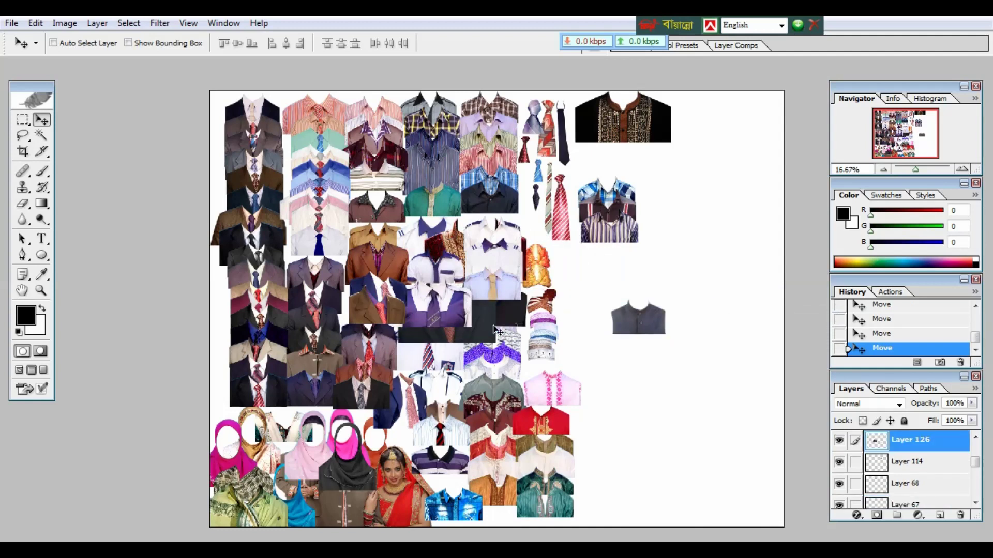
key("f")
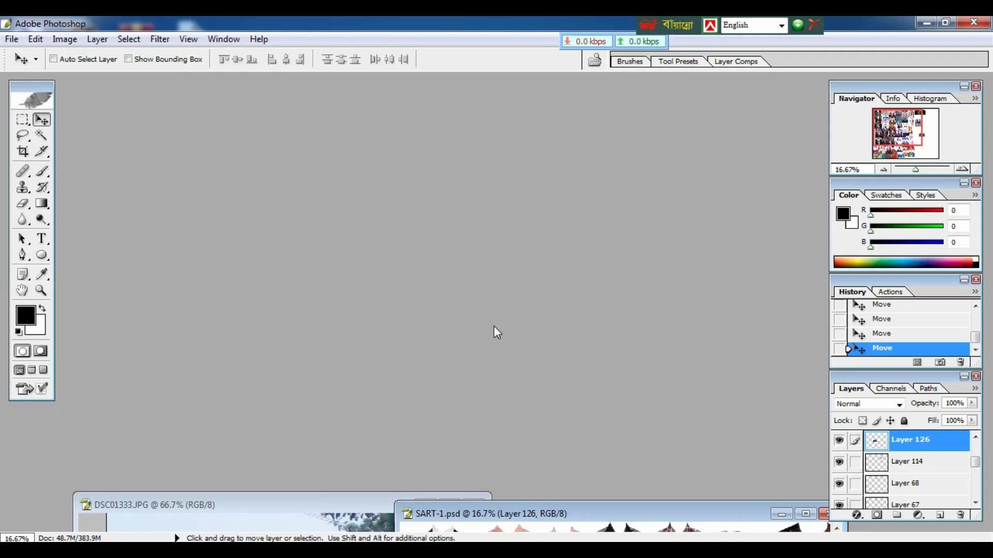
Bring the DSC01333.JPG portrait to the front and view it in full-screen mode.
left_click(313, 509)
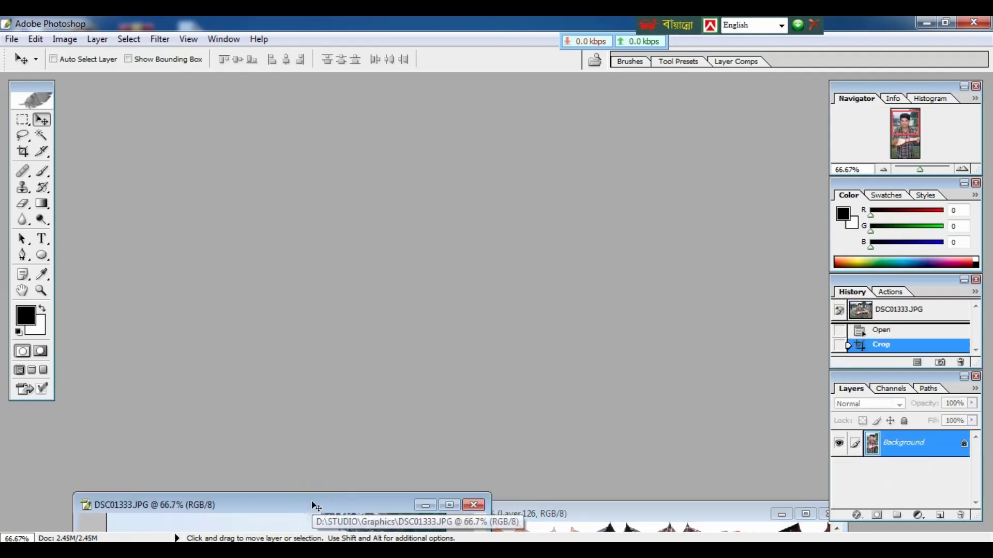
key("f")
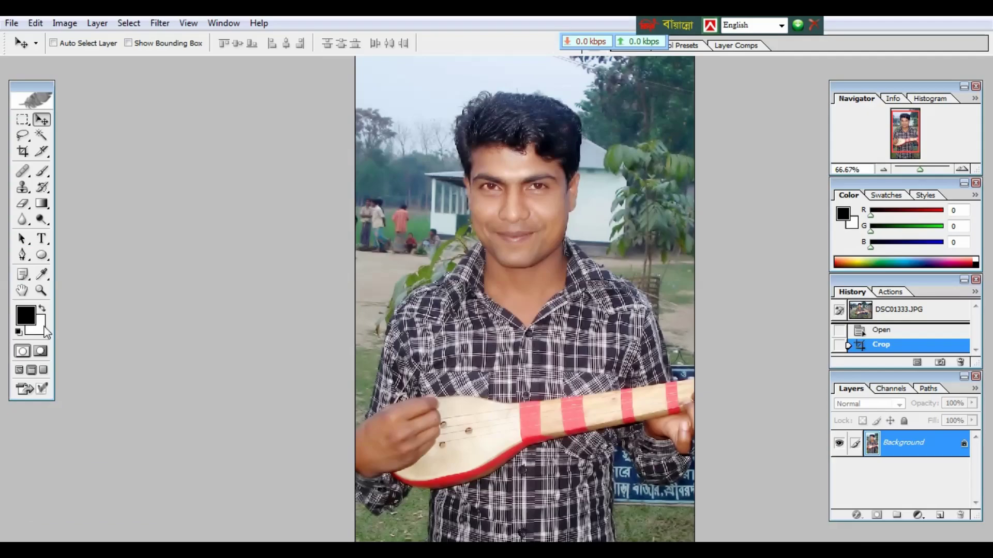
Choose the Audio Annotation tool from the Notes flyout and place a note in the upper-left sky.
left_click(22, 275)
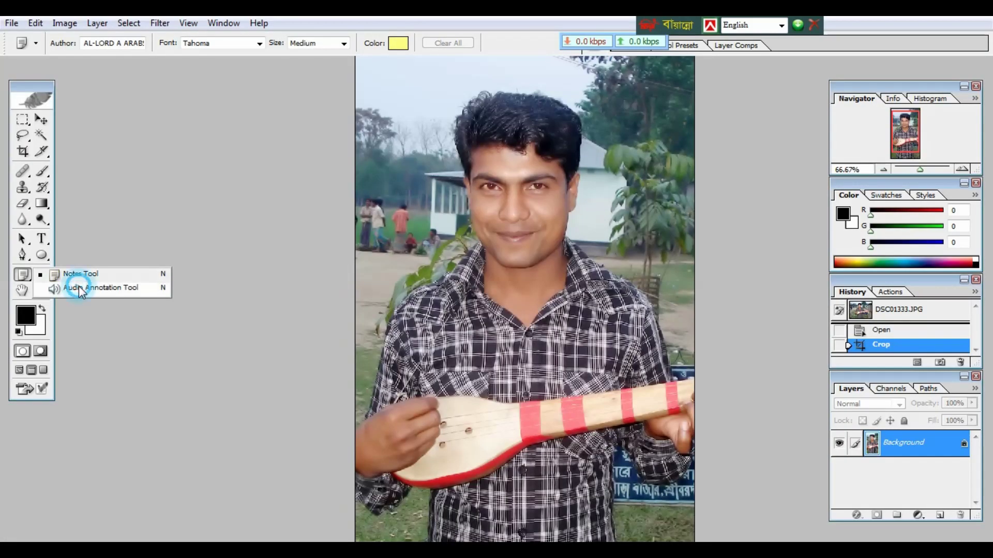
left_click(79, 287)
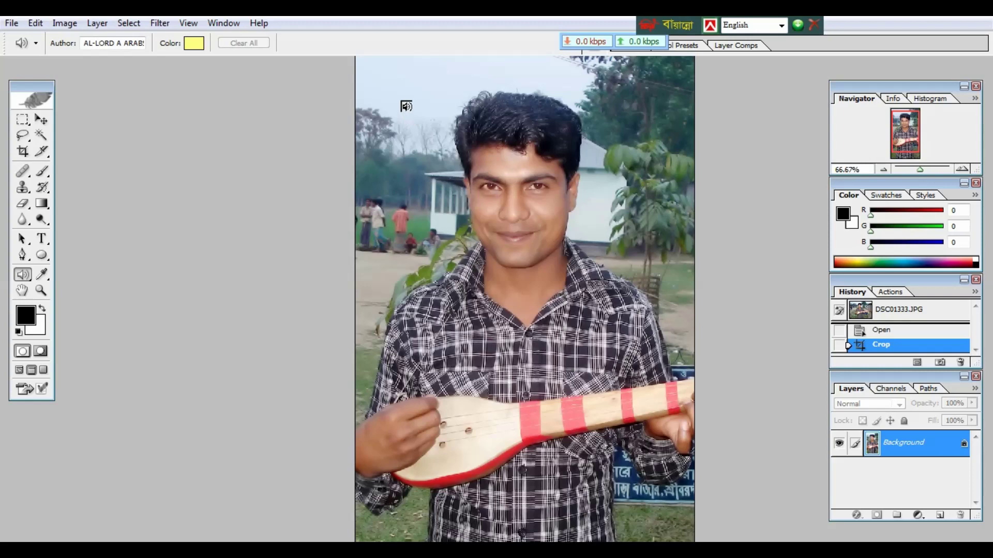
left_click(421, 106)
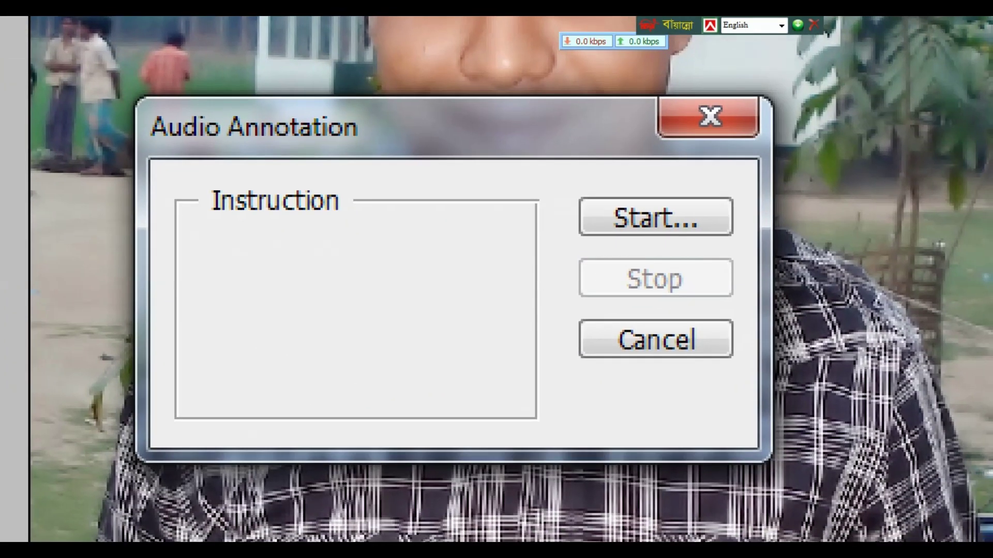
Record a spoken message in the Audio Annotation dialog with Start and Stop.
left_click(515, 290)
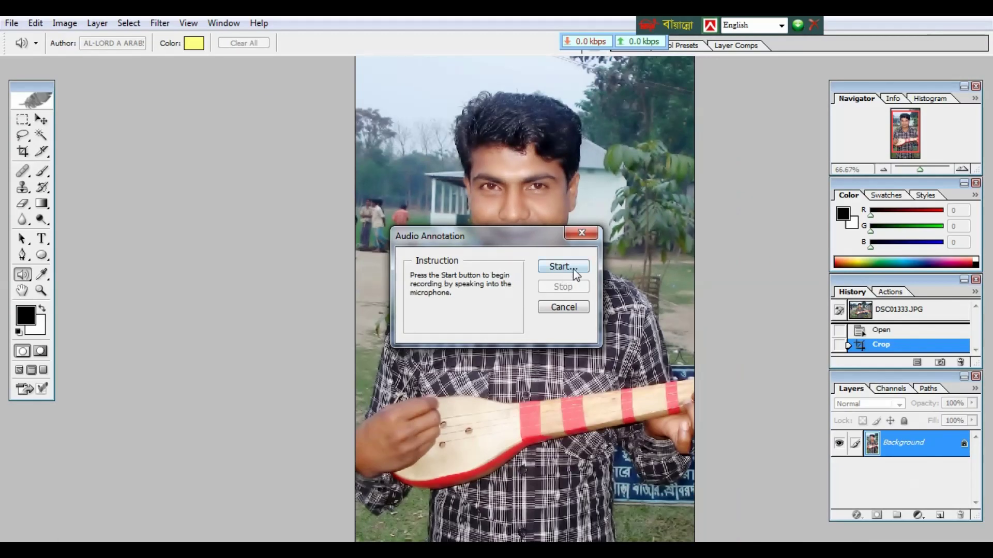
left_click(572, 269)
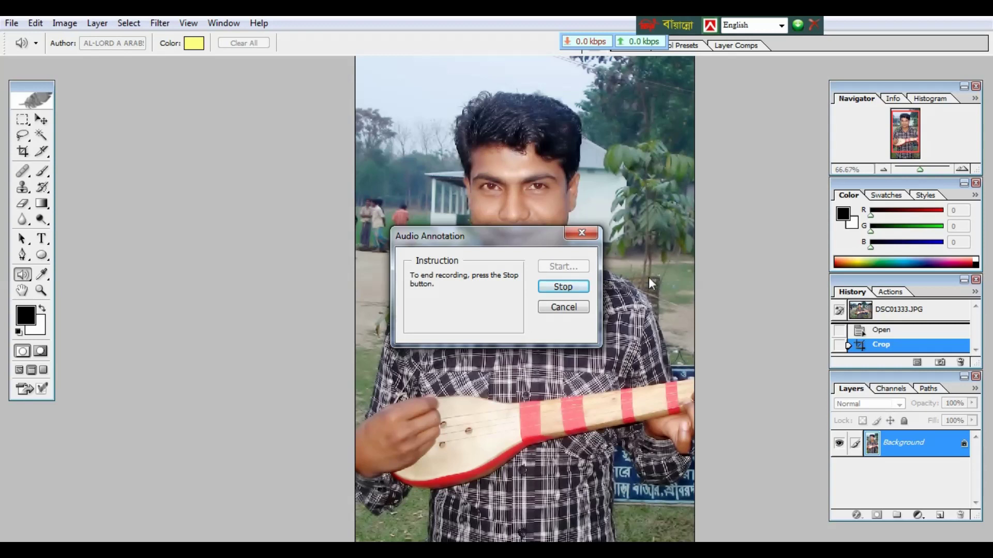
left_click(575, 288)
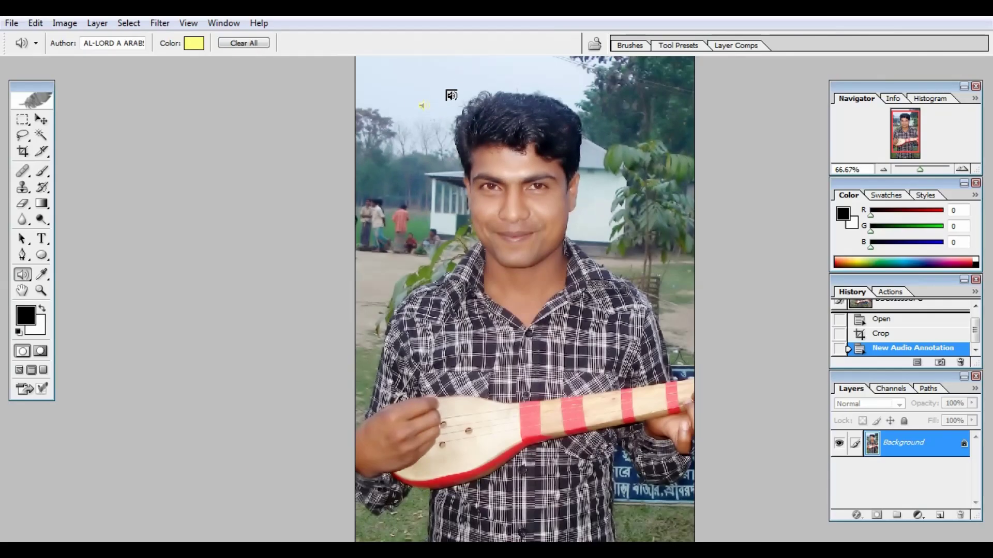
Play back the recorded annotation and nudge its icon slightly down-left.
right_click(423, 104)
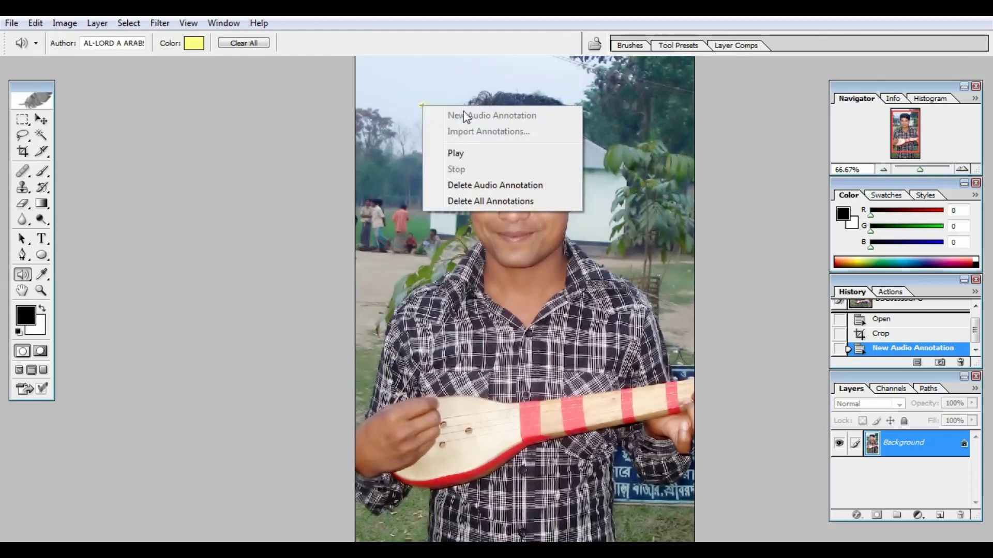
left_click(477, 154)
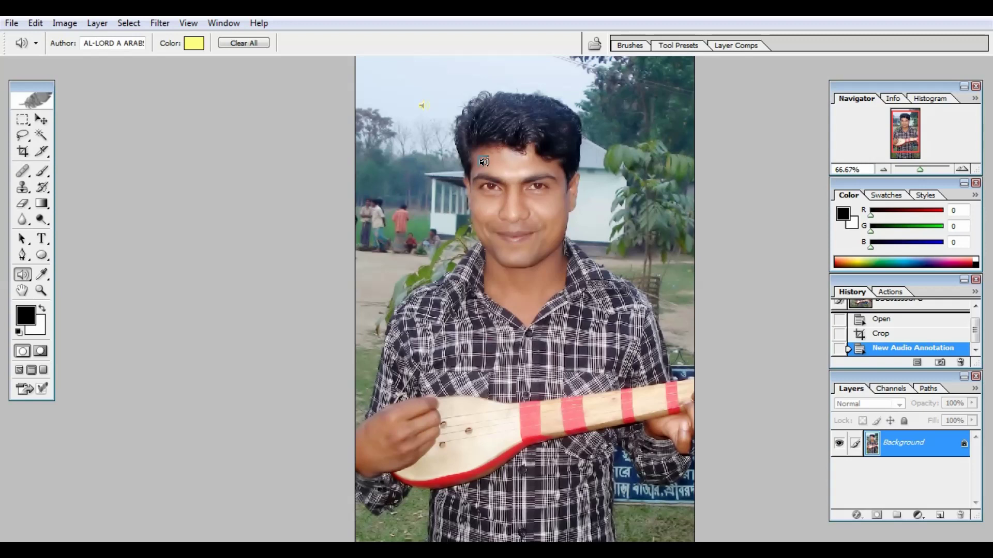
left_click_drag(483, 162, 470, 175)
Reposition the audio annotation, zoom out to 50%, and drop it in the bottom-right grass.
key("v")
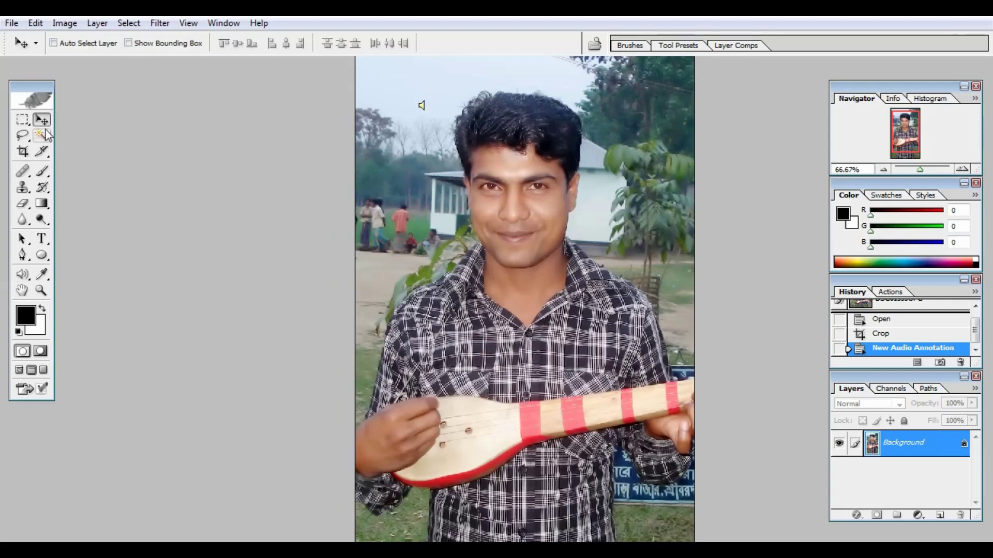
left_click(42, 120)
key("n")
left_click_drag(421, 106, 561, 117)
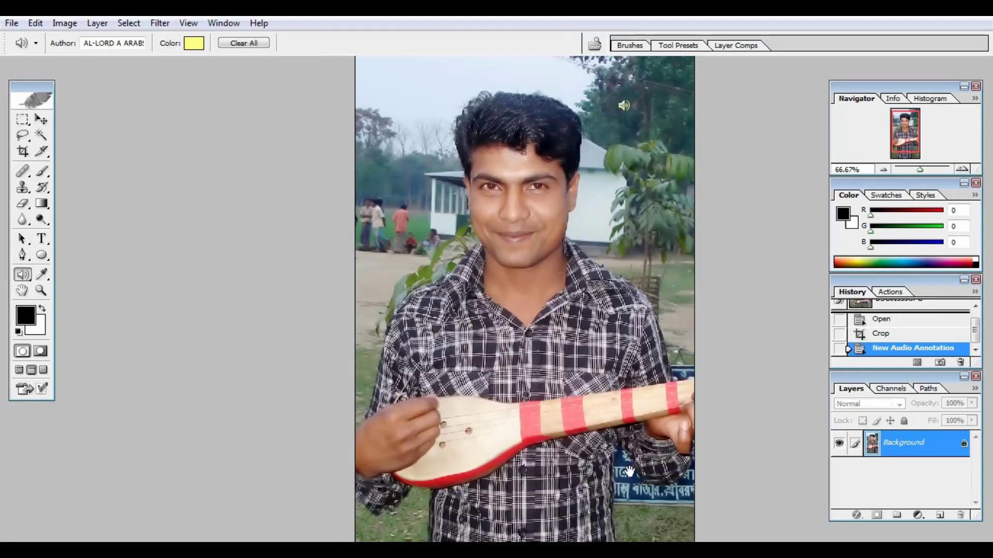
left_click(644, 507)
key("ctrl+minus")
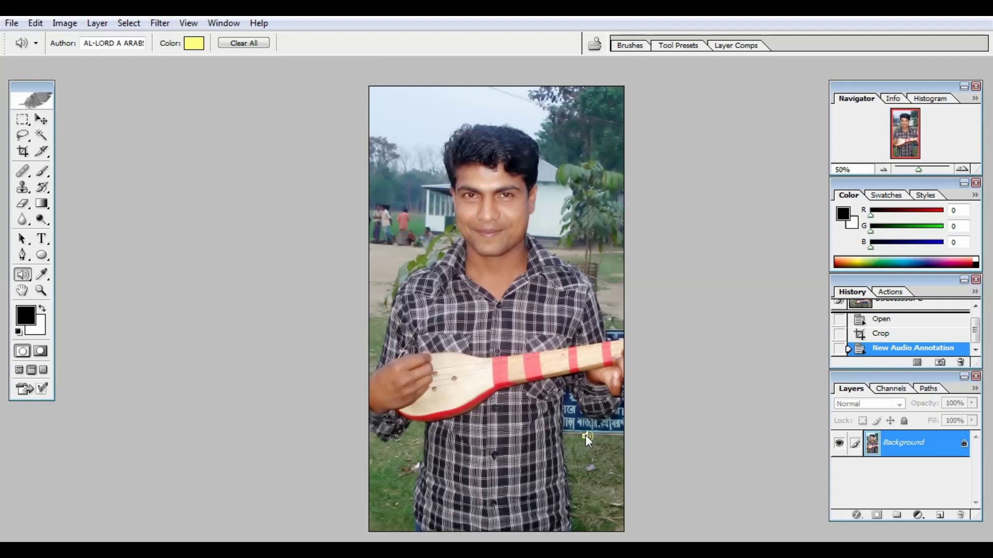
left_click_drag(585, 433, 598, 516)
Save the portrait to the Desktop as Akkas in PSD format with annotations, then restore windowed mode.
left_click(12, 24)
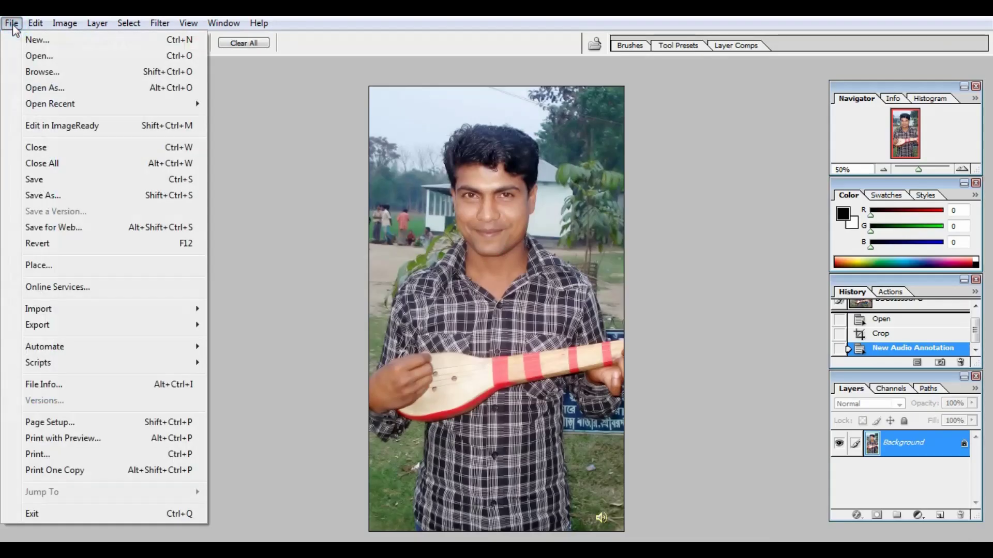
left_click(48, 195)
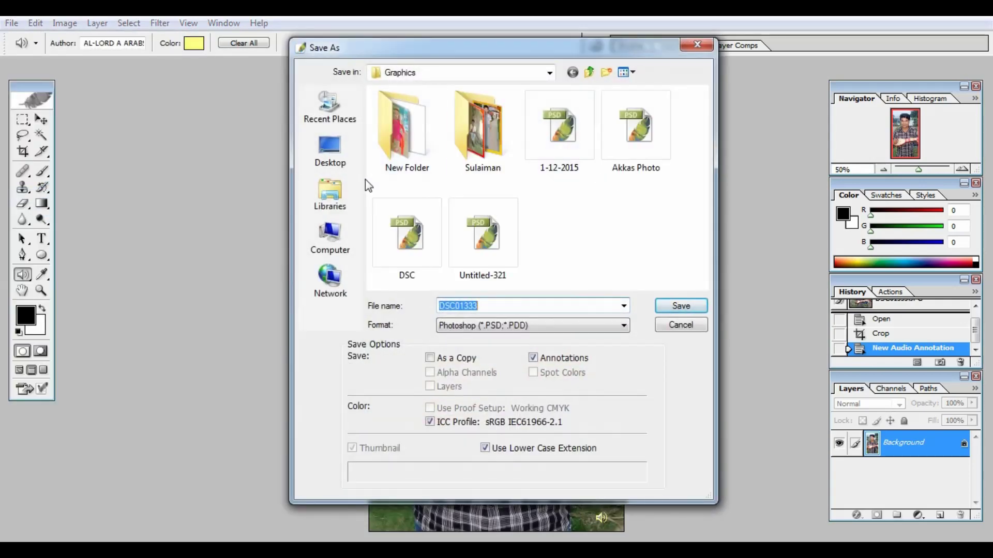
left_click(338, 161)
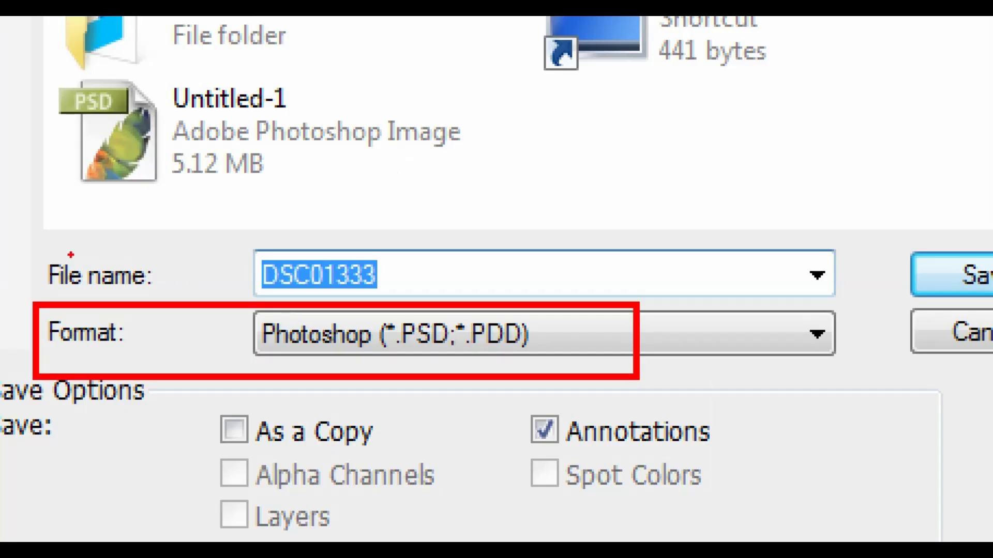
left_click_drag(239, 232, 397, 294)
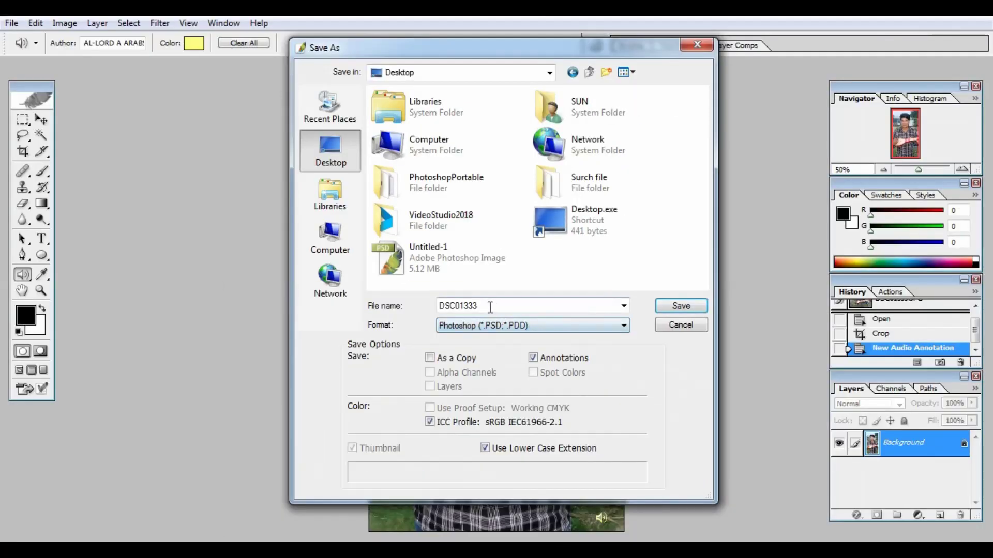
left_click(488, 305)
type("Akka")
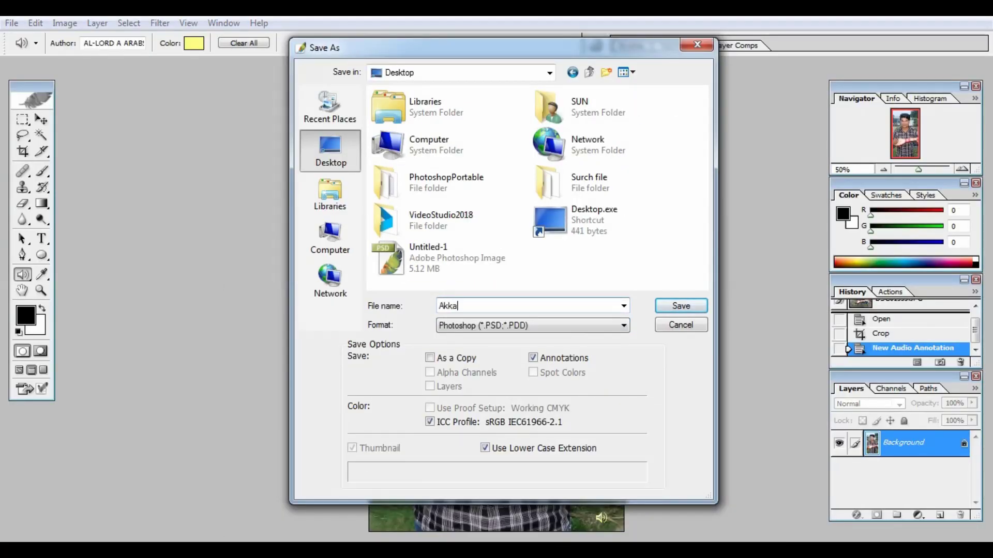
type("s")
left_click(690, 312)
key("v")
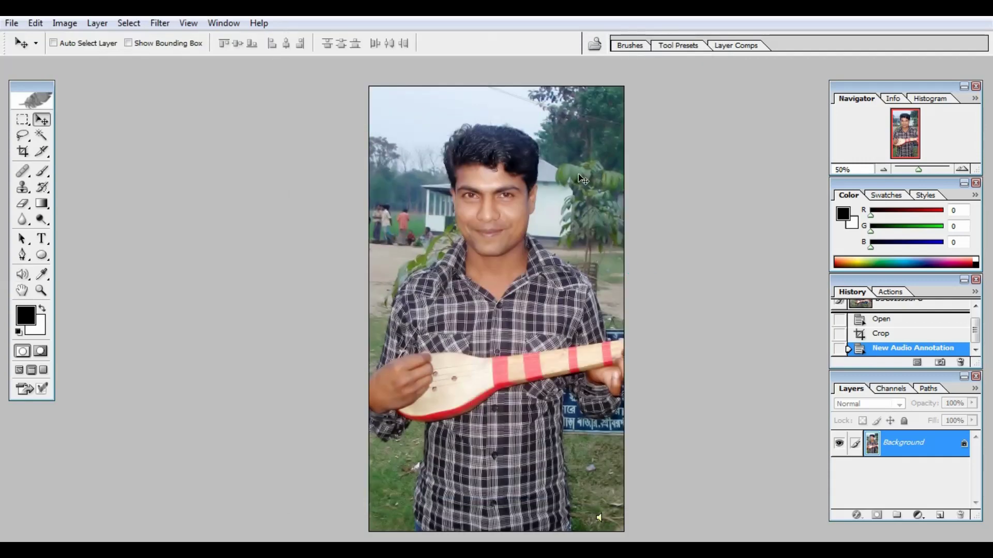
key("f")
key("f")
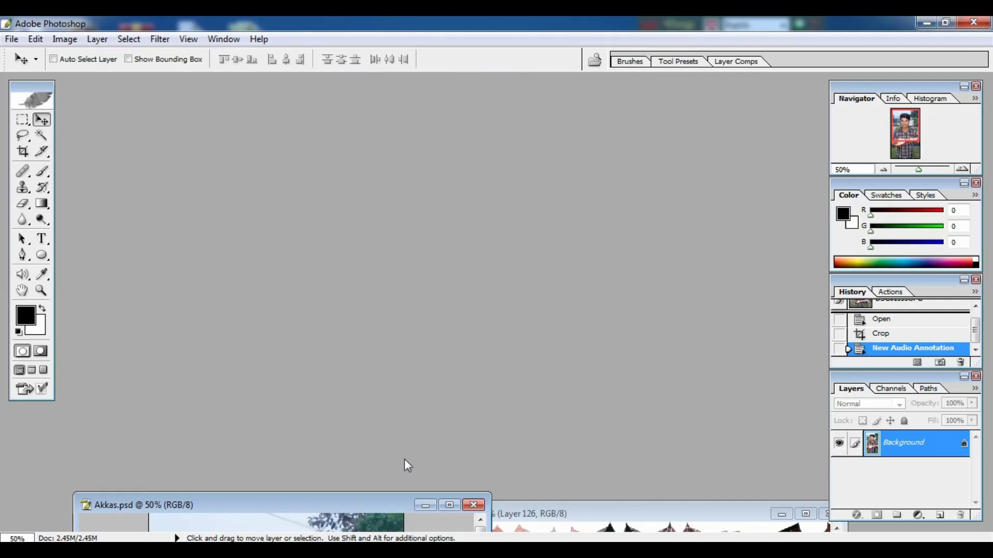
Close Akkas.psd and SART-1.psd, answer the save prompt, and minimize Photoshop.
left_click_drag(374, 511, 358, 250)
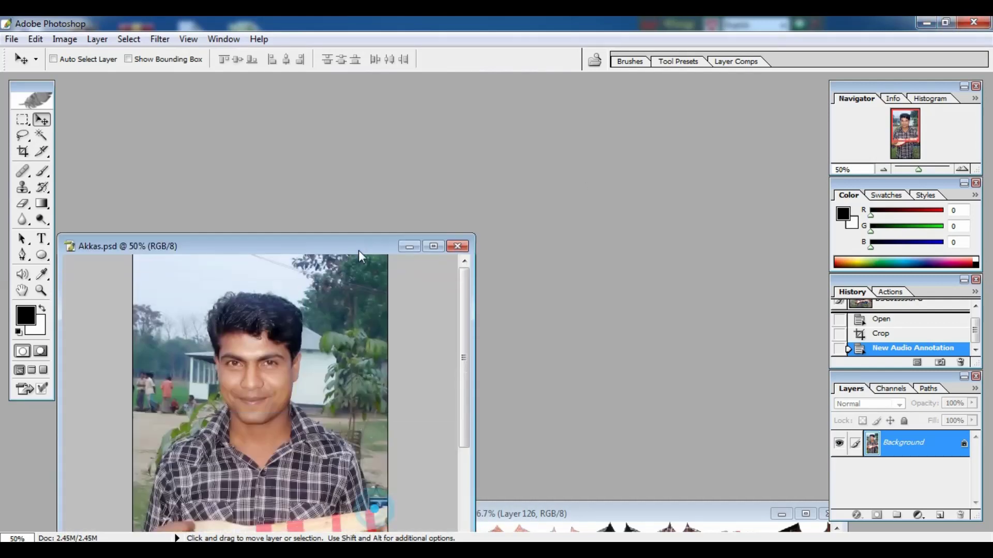
left_click(453, 243)
left_click_drag(628, 512, 414, 234)
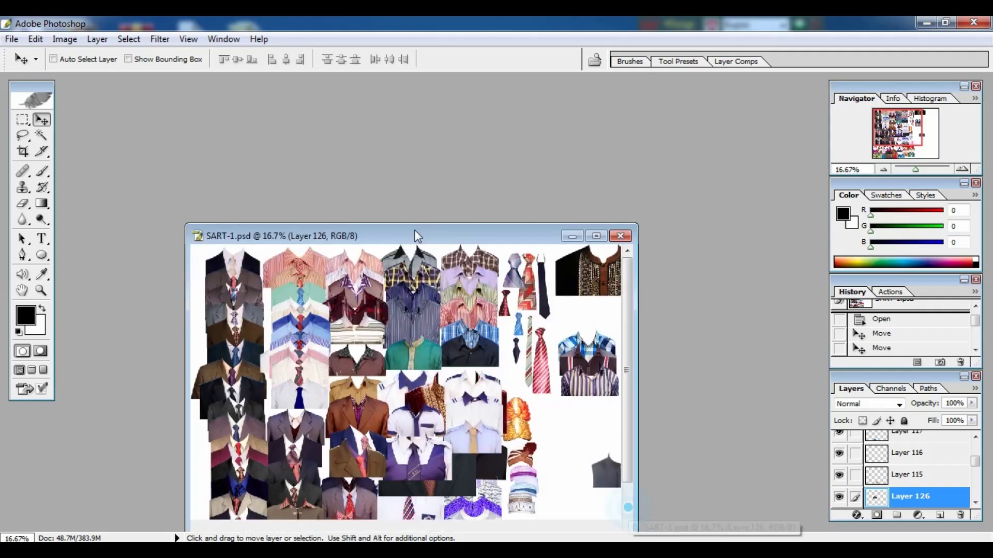
left_click(615, 236)
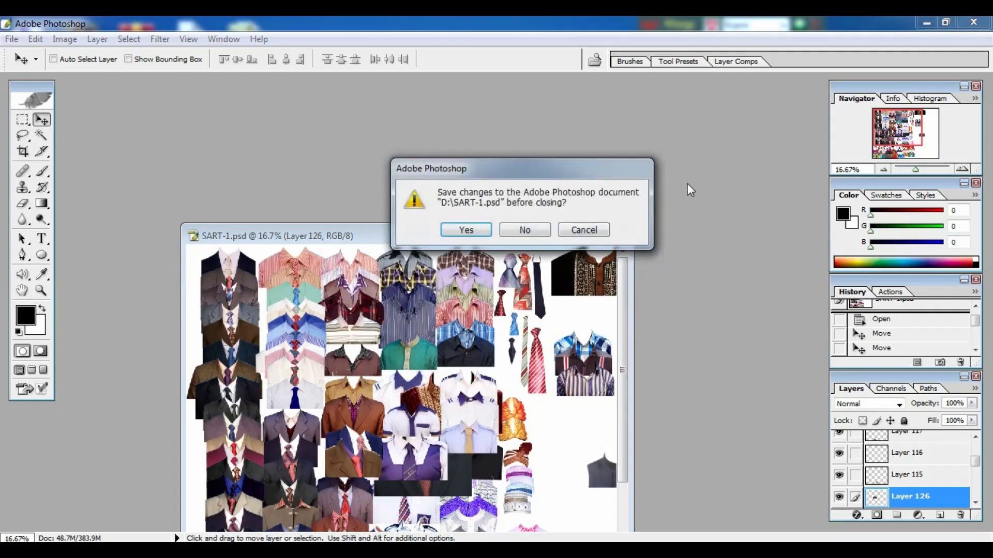
left_click(525, 230)
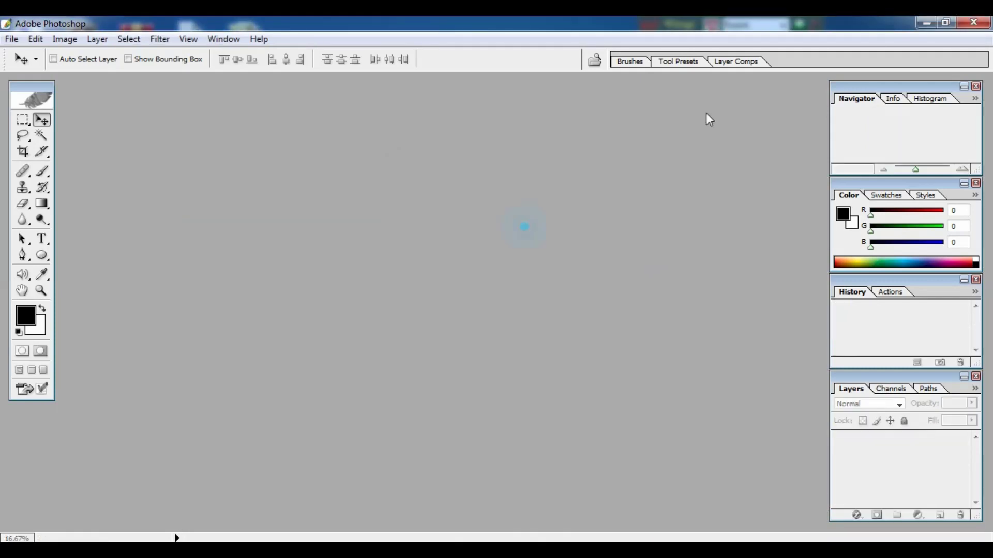
left_click(926, 23)
Close the New folder window and drag the Akkas file from the desktop into Photoshop.
left_click(746, 116)
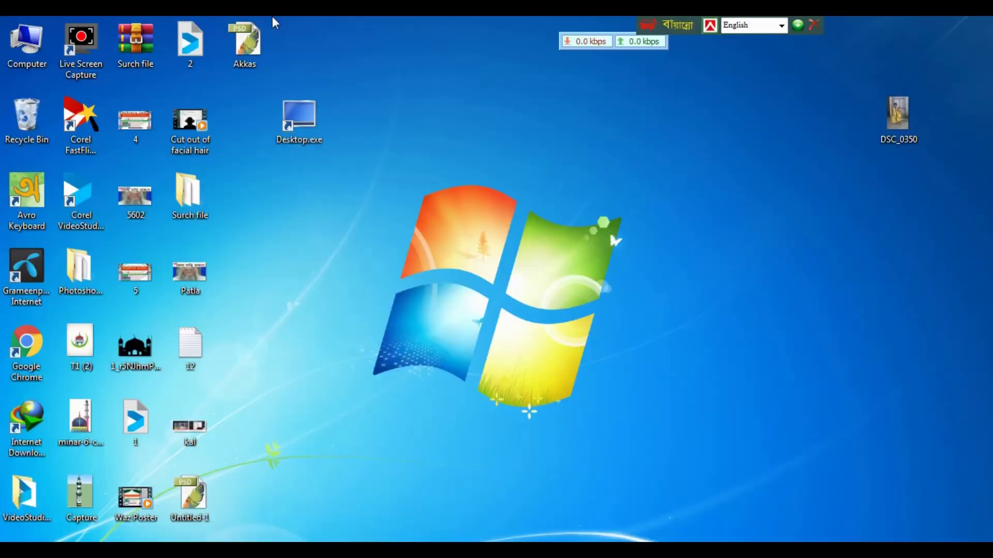
mouse_move(244, 41)
left_mouse_down()
mouse_move(327, 311)
mouse_move(378, 210)
left_mouse_up()
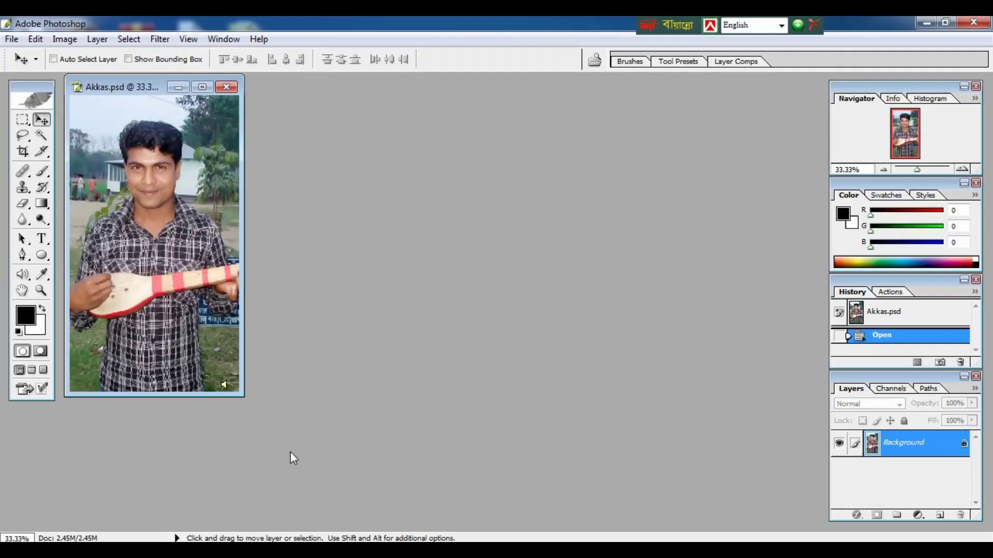
Play the audio note in the reopened Akkas.psd from its right-click menu.
key("n")
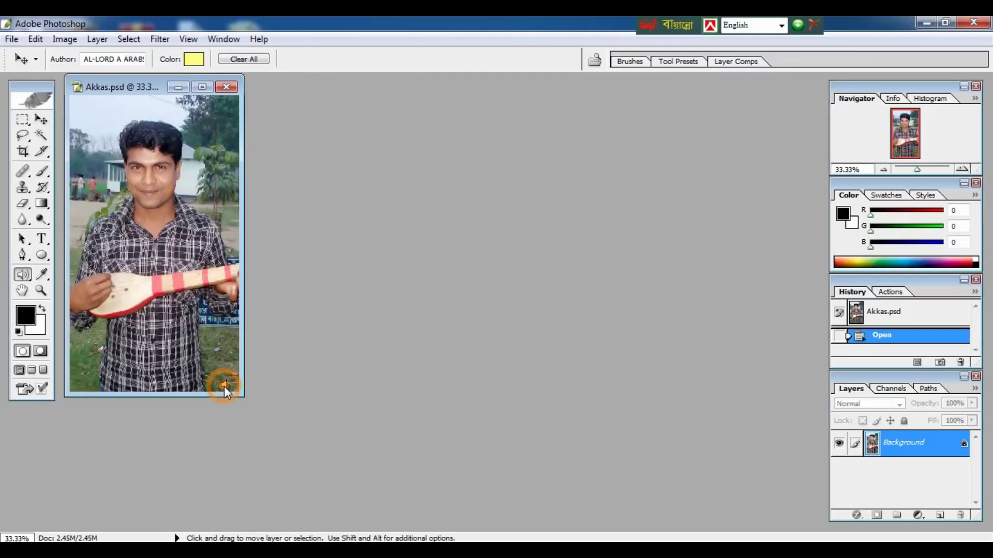
right_click(224, 386)
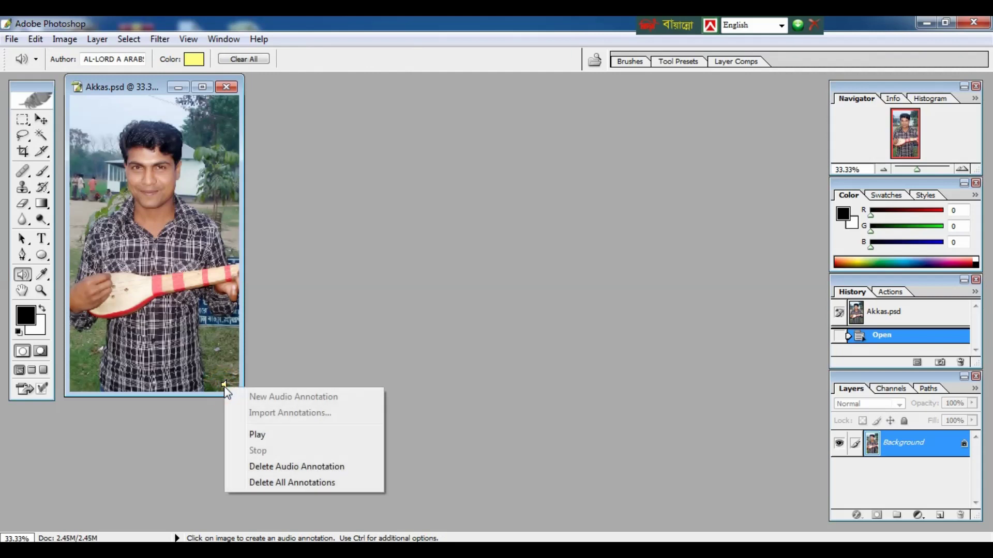
left_click(259, 434)
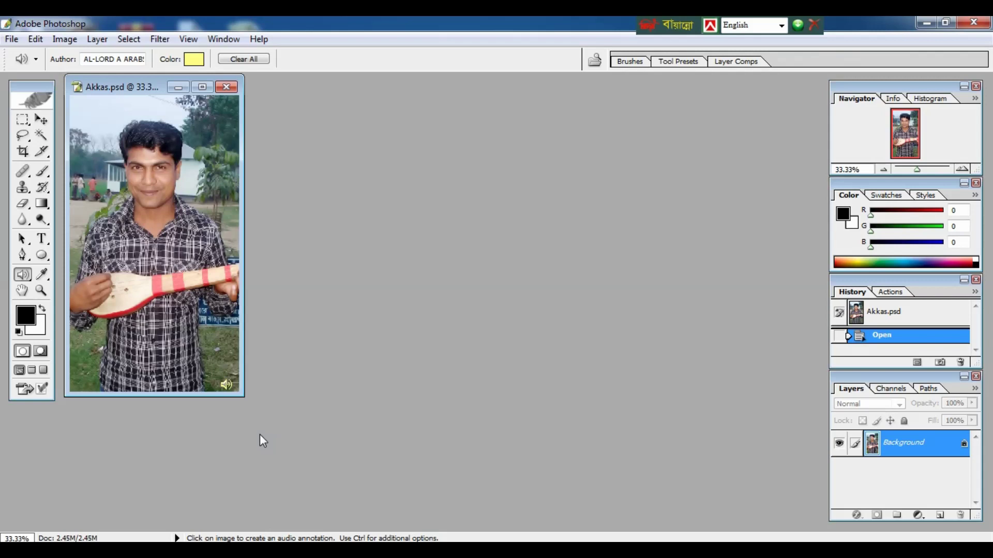